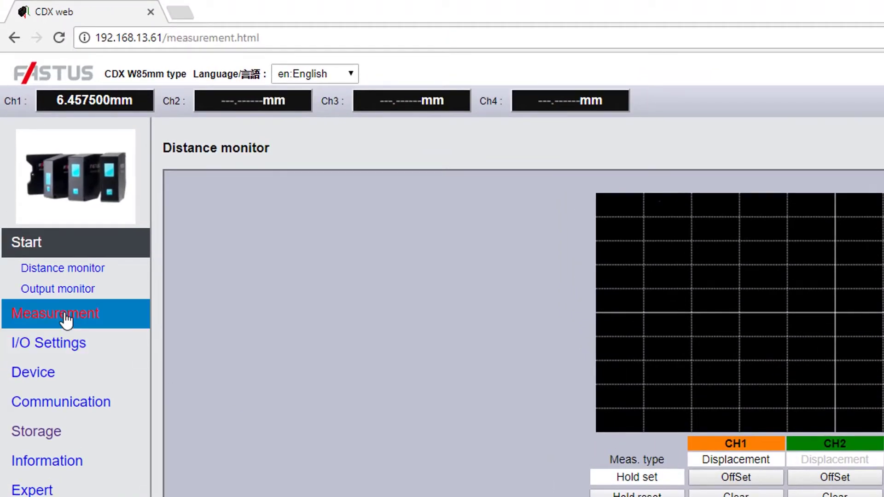
# Look through the Measurement and Channel settings, then go to the Storage settings page.
pyautogui.click(65, 318)
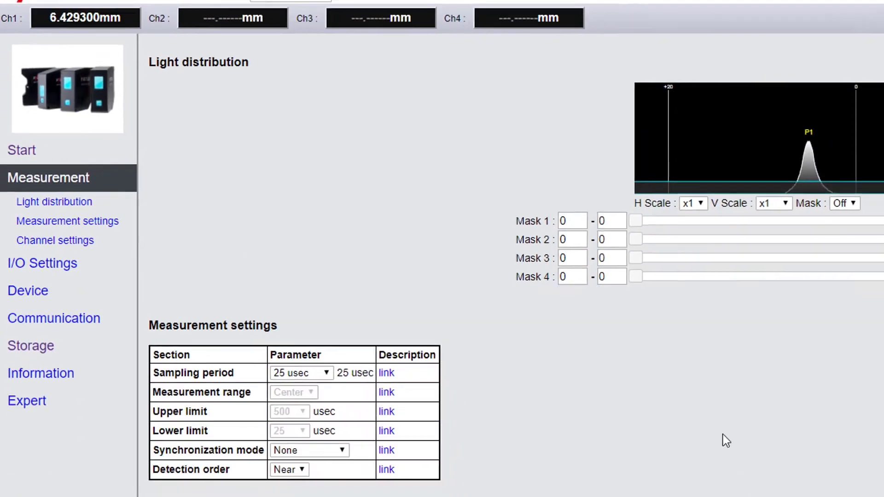
pyautogui.scroll(-3, 723, 434)
pyautogui.scroll(-2, 655, 297)
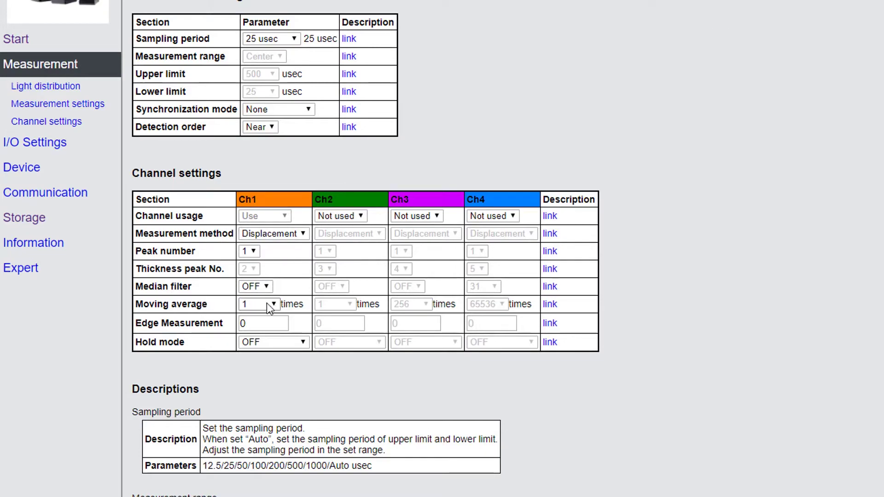
pyautogui.click(25, 217)
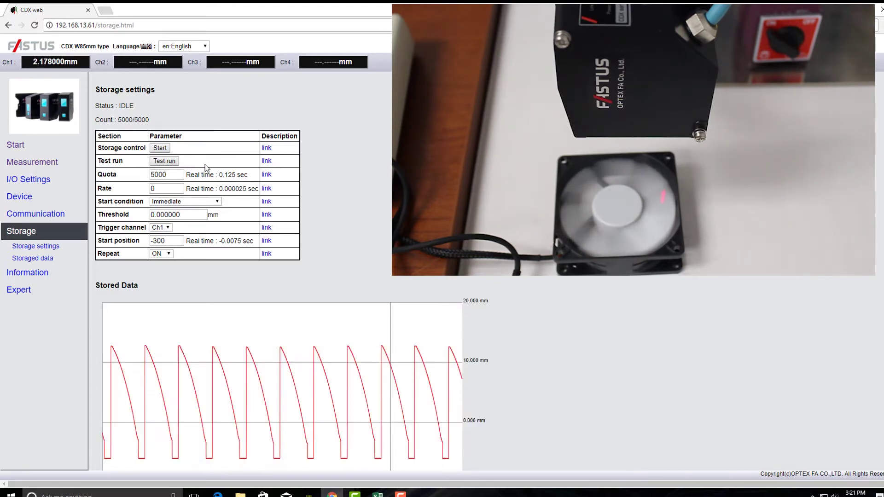
pyautogui.scroll(-3, 243, 277)
pyautogui.scroll(-3, 242, 277)
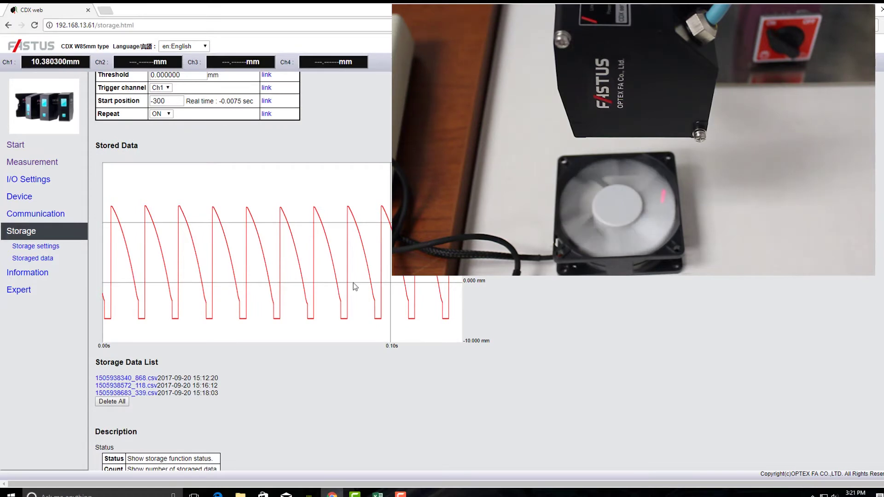
# Download 20170920_151803.csv from the Storage Data List.
pyautogui.click(145, 395)
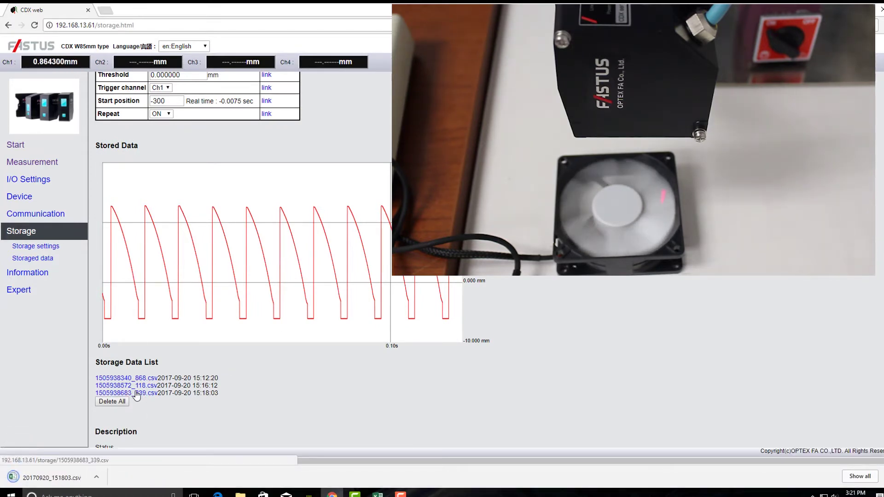
# Open 20170920_151803.csv, chart columns A:B as Scatter with Smooth Lines, and enlarge the chart.
pyautogui.click(48, 477)
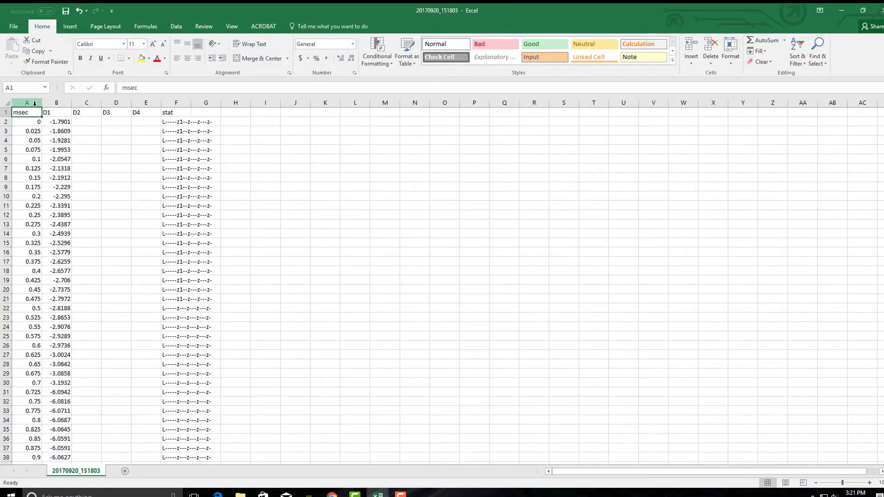
pyautogui.moveTo(34, 102); pyautogui.dragTo(56, 103)
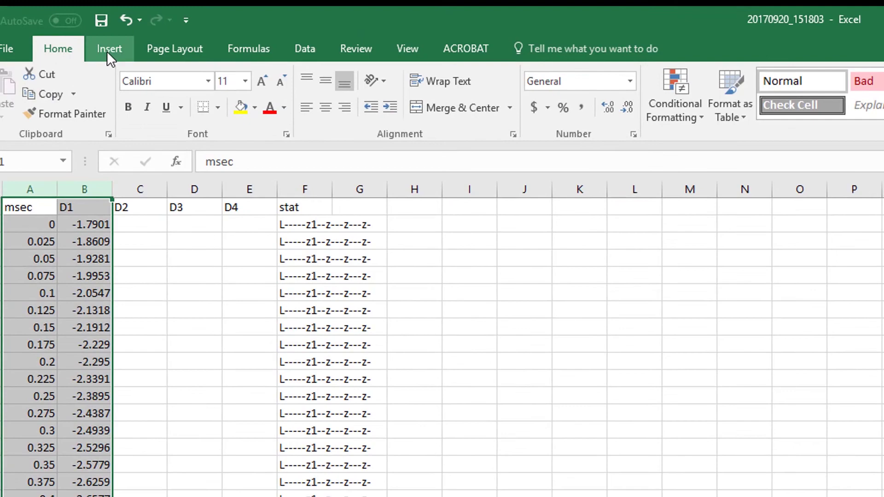
pyautogui.click(109, 48)
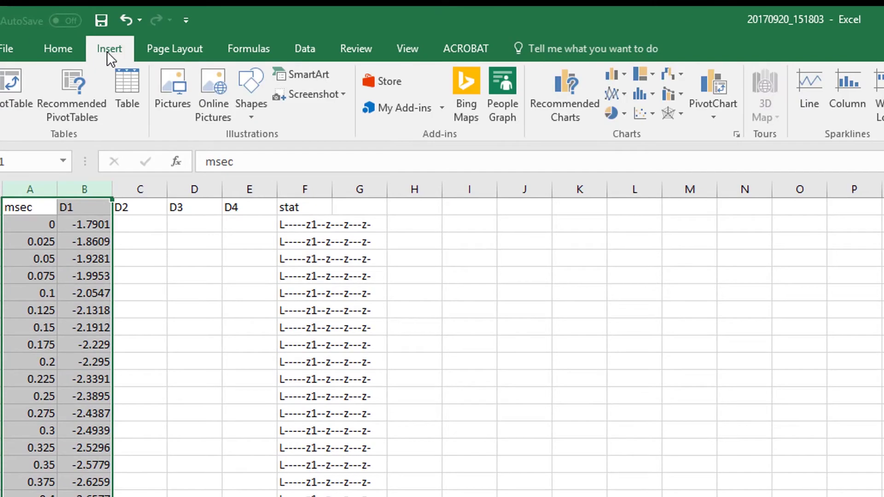
pyautogui.click(644, 115)
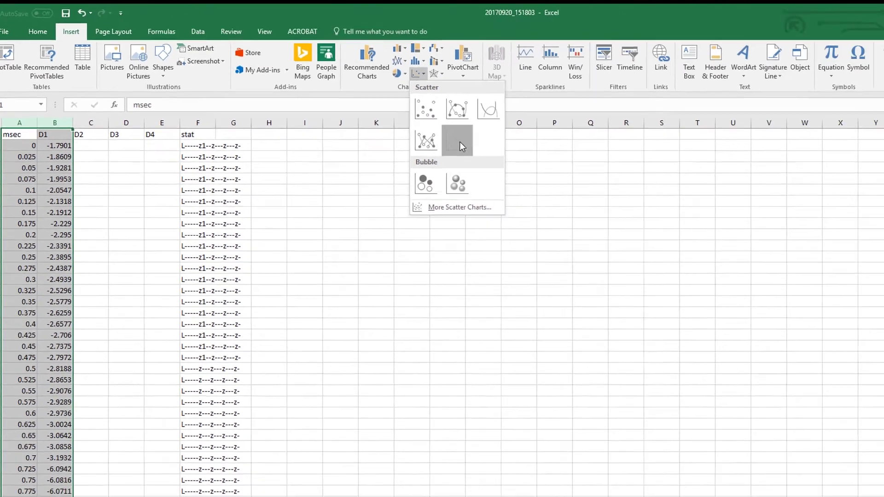
pyautogui.click(753, 168)
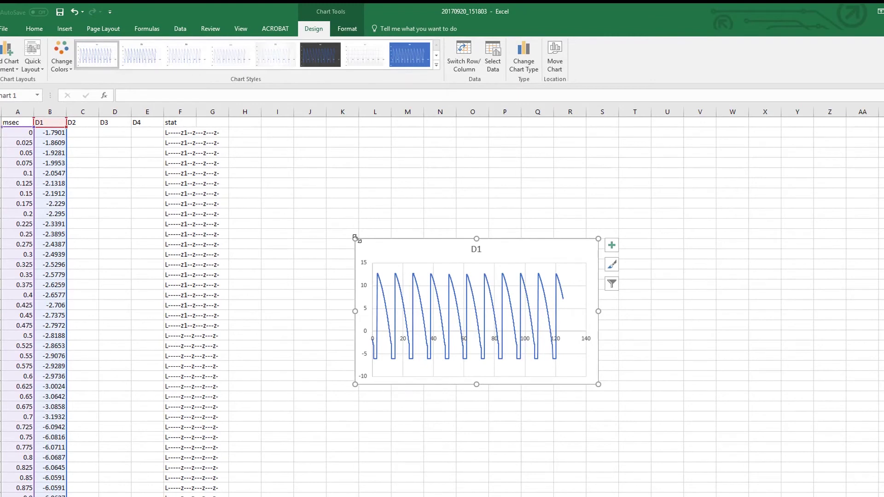
pyautogui.moveTo(356, 238); pyautogui.dragTo(248, 145)
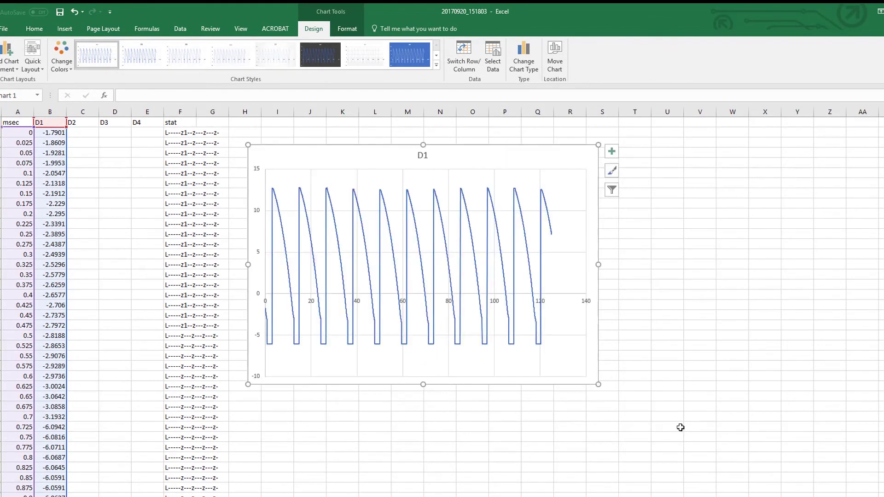
pyautogui.moveTo(598, 386); pyautogui.dragTo(750, 459)
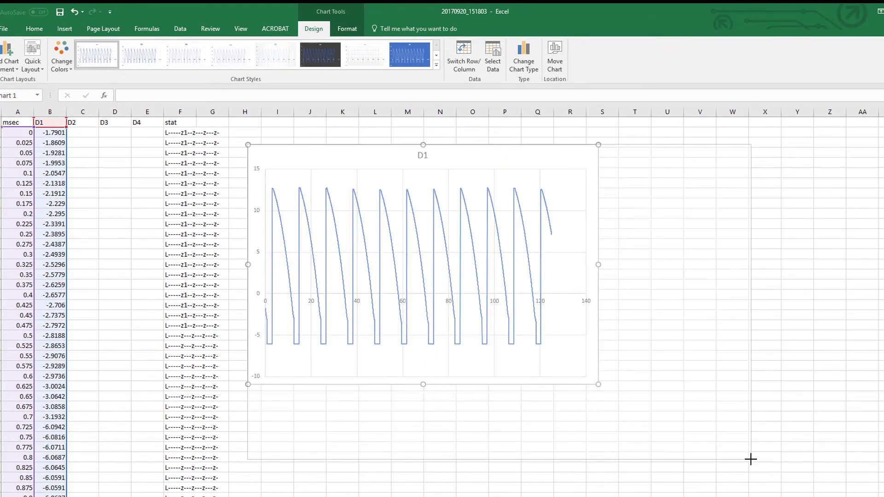